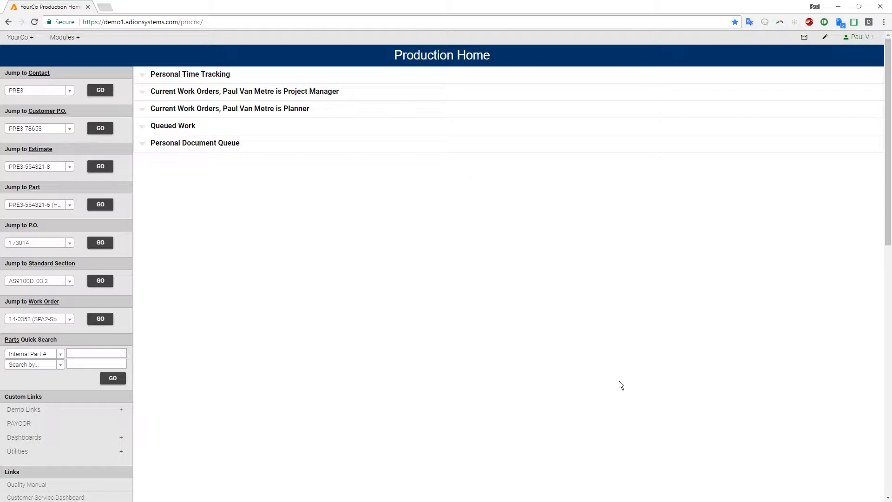
Step: Open estimate PRE3-554321-8, preview a new quote based on it, and return to the estimate without submitting
left_click(45, 149)
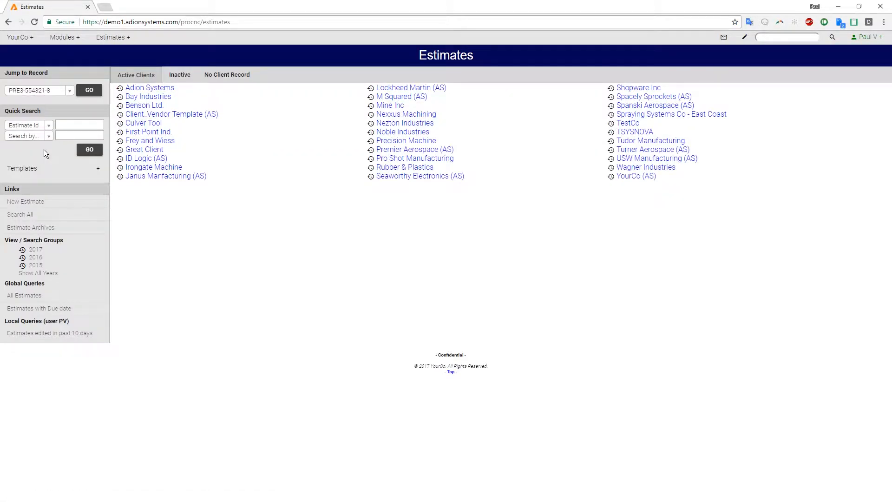
left_click(88, 91)
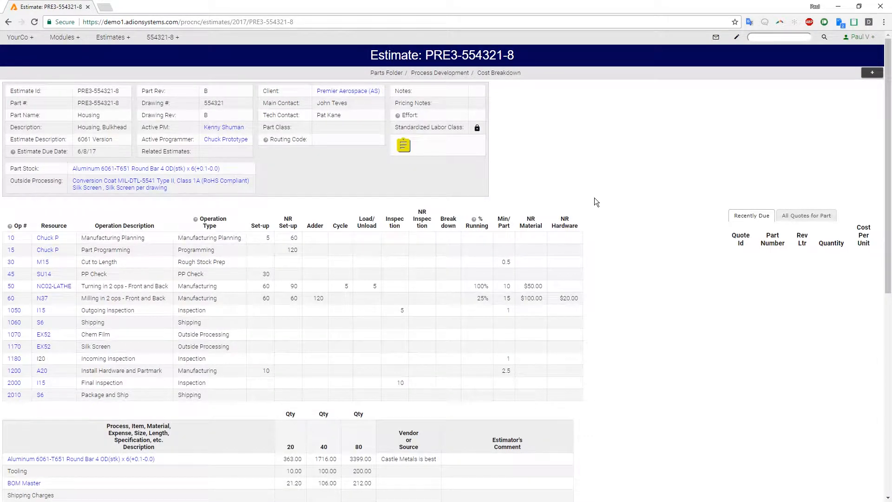
left_click(873, 74)
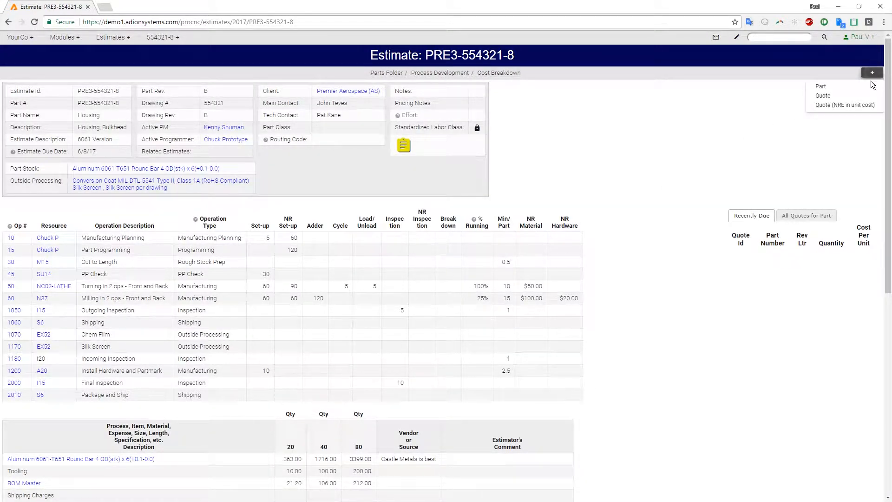
left_click(836, 98)
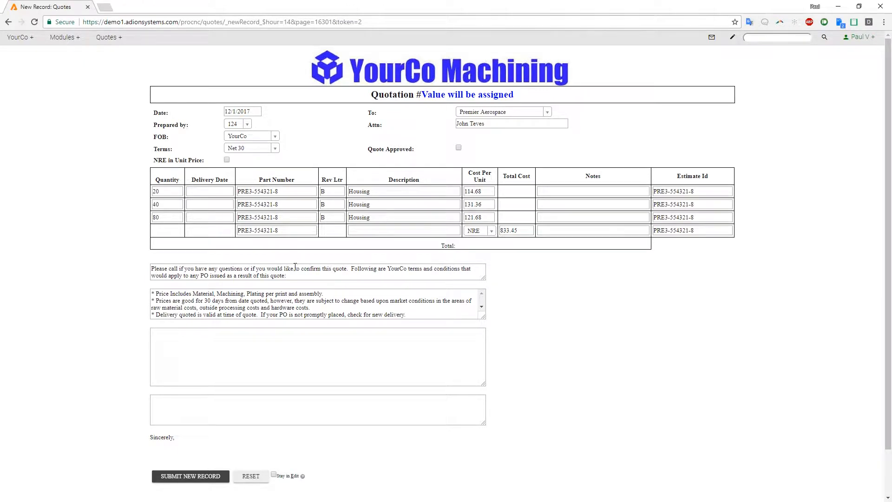
left_click(9, 23)
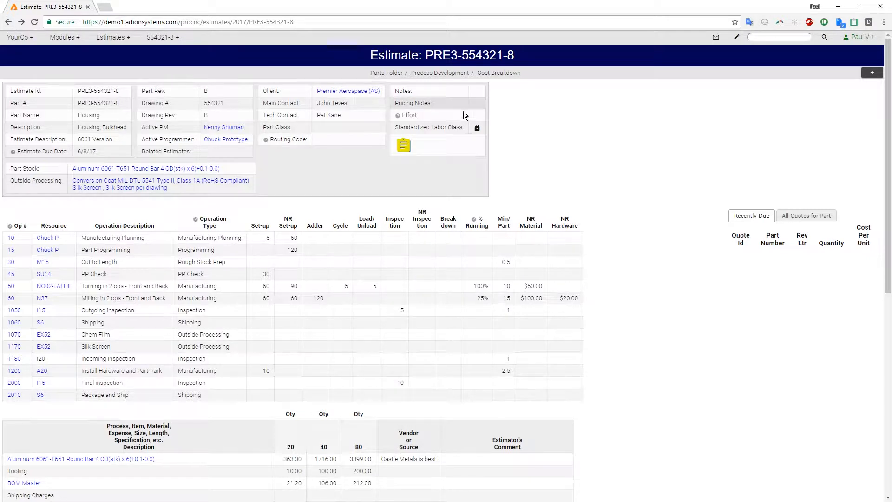
Step: Open the user cart administration for estimates and activate the cart feature there
mouse_move(875, 39)
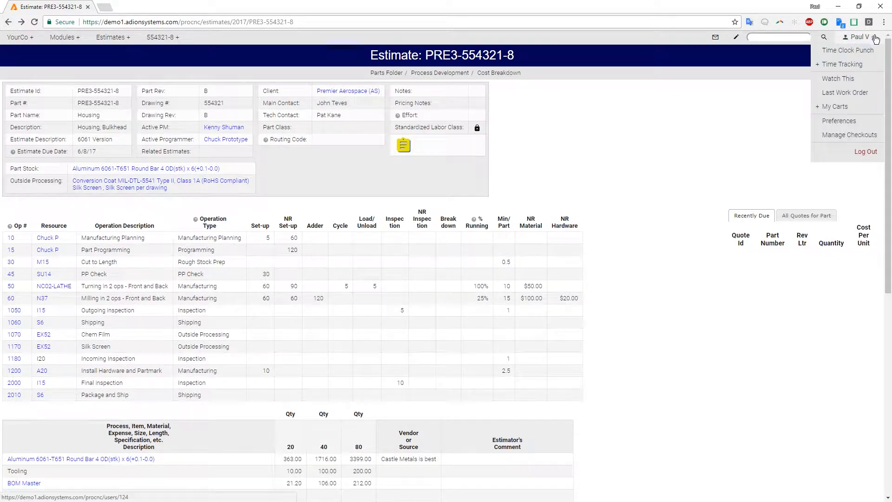
left_click(861, 112)
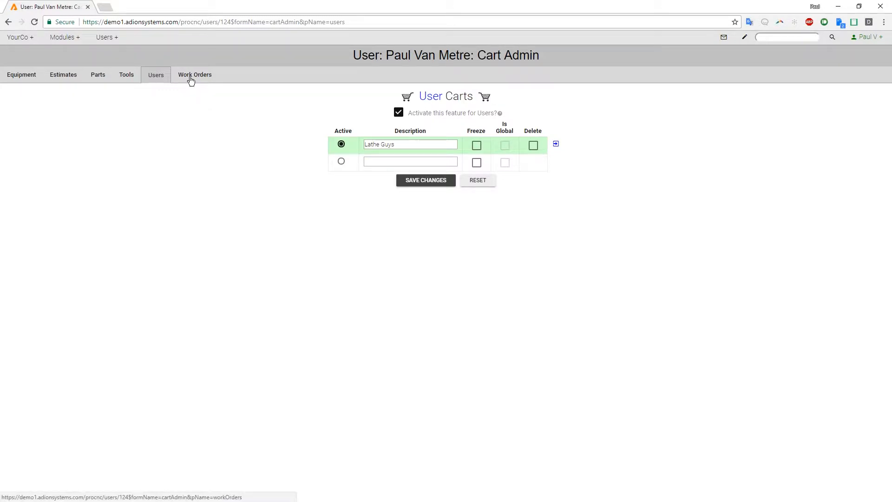
left_click(62, 82)
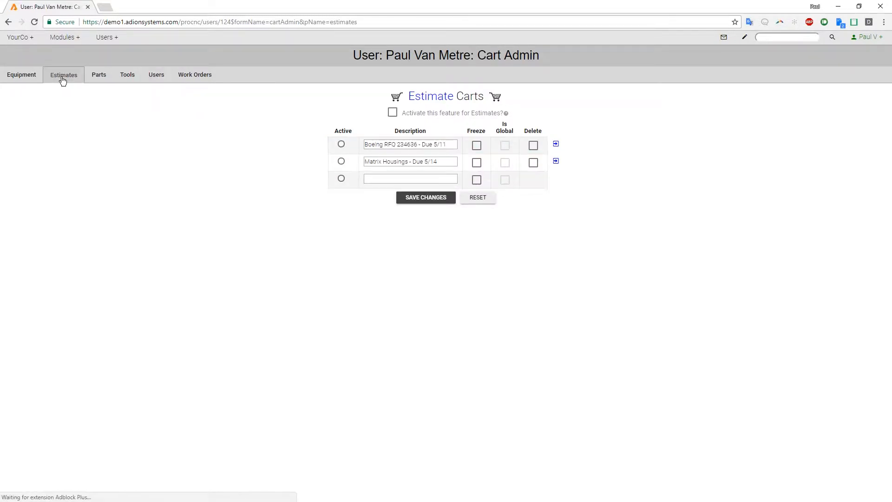
left_click(393, 115)
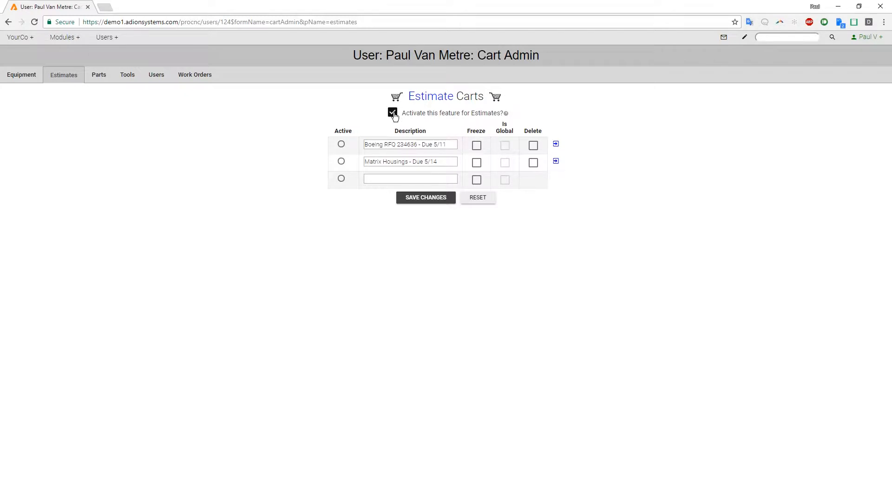
Step: Add a new estimate cart named "Premier Cart", make it the active one, and save the changes
left_click(341, 180)
type("Premier C")
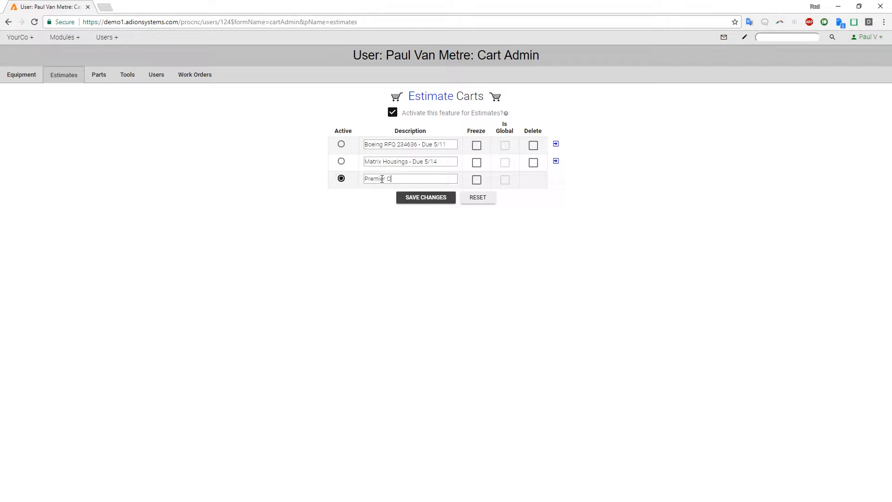
type("art")
left_click(423, 200)
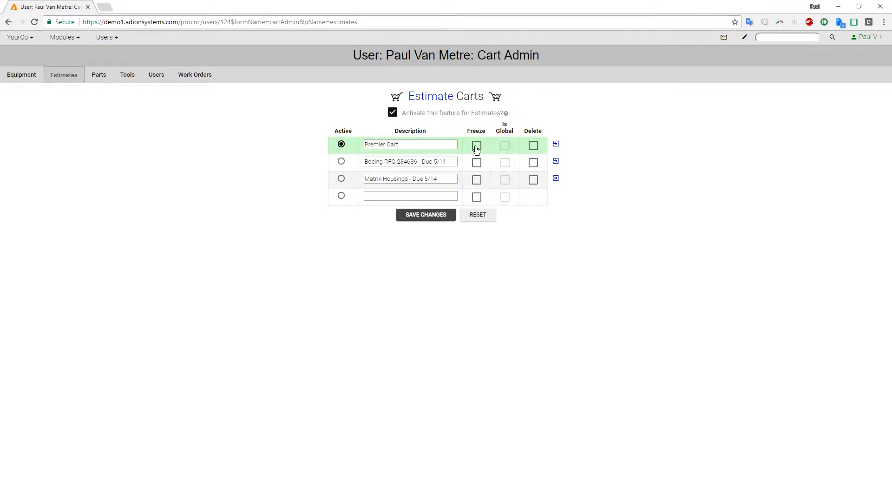
Step: Check the Premier Cart contents, reopen estimate PRE3-554321-8, and add it to the active estimate cart
left_click(555, 146)
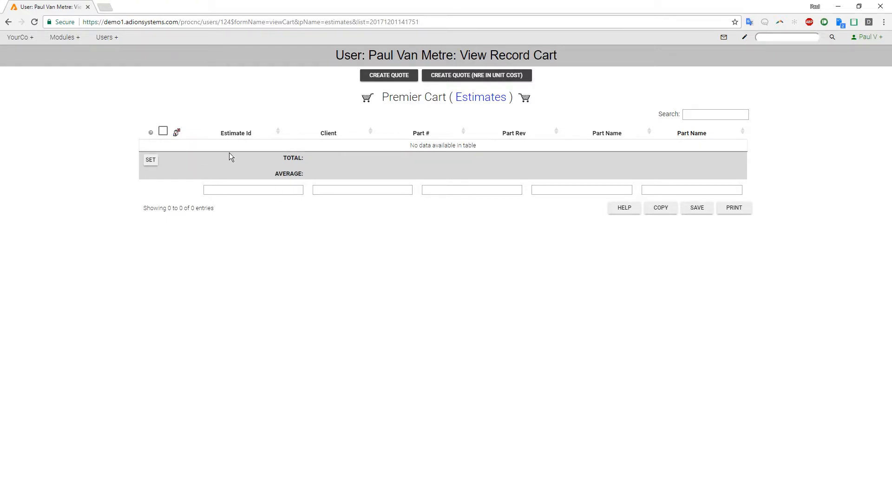
left_click(478, 99)
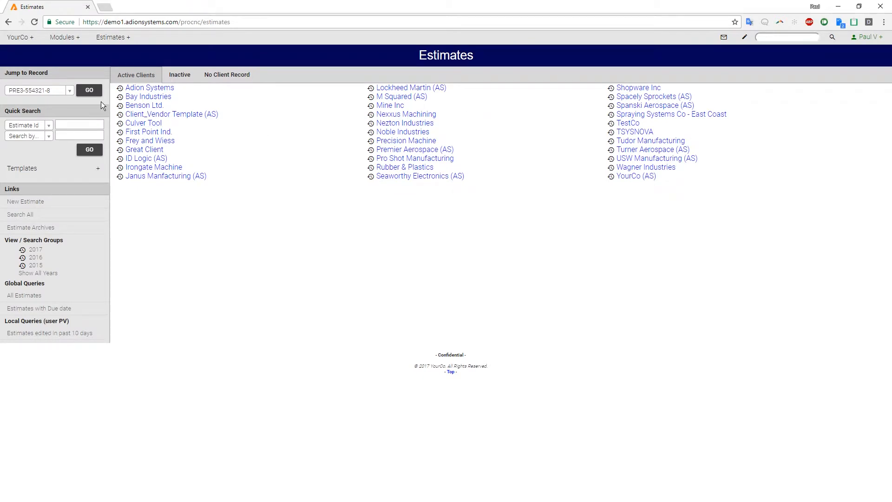
left_click(89, 92)
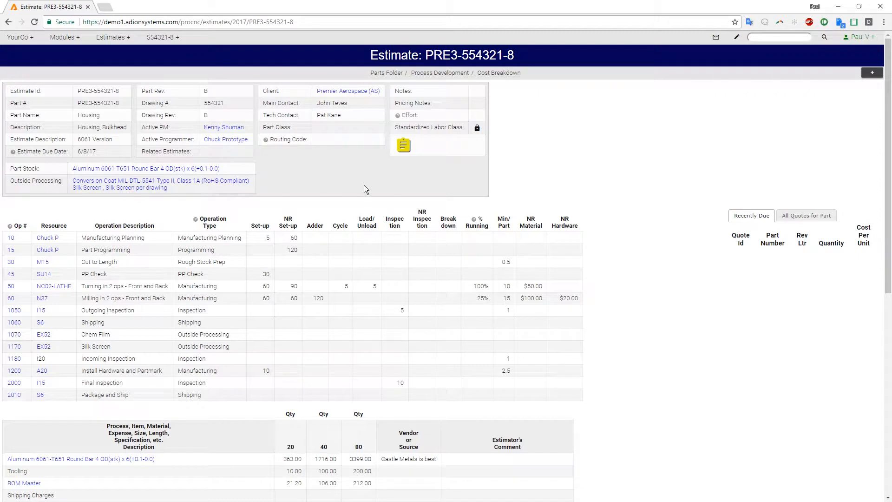
left_click(860, 37)
mouse_move(845, 106)
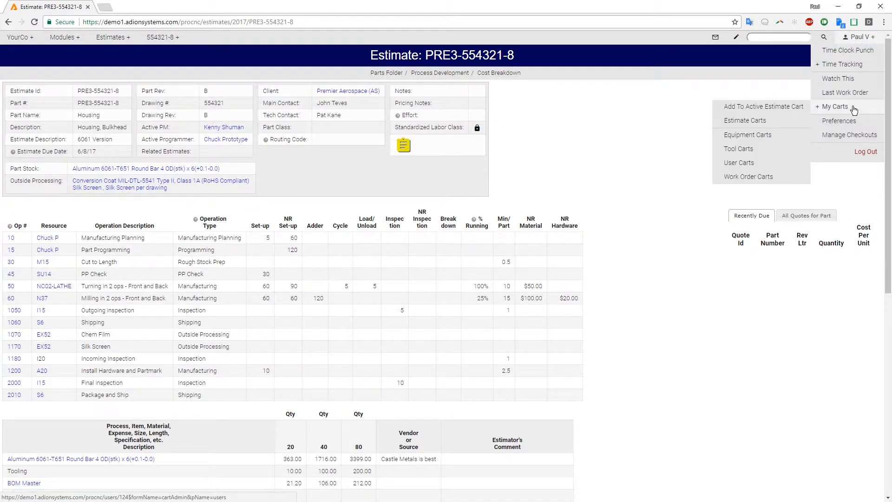
left_click(780, 113)
left_click(486, 77)
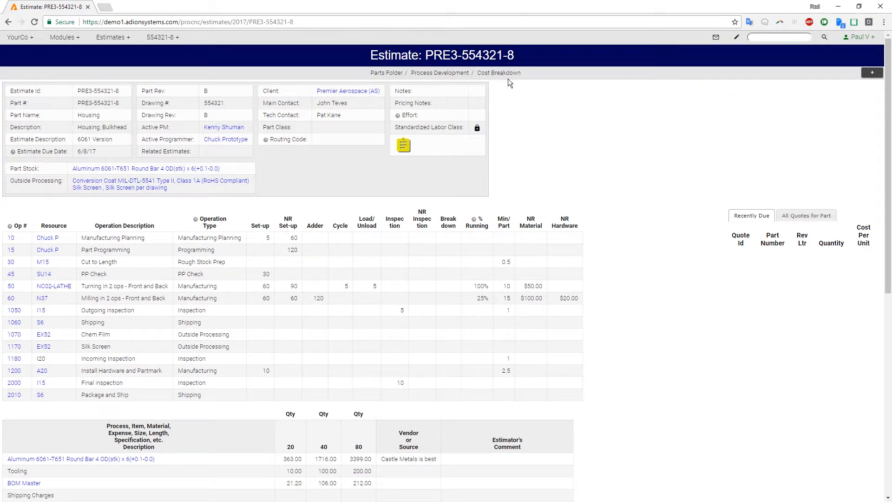
Step: List the Premier Aerospace estimates and add PRE3-554321-7 and PRE3-554321-6 to the active cart
mouse_move(156, 43)
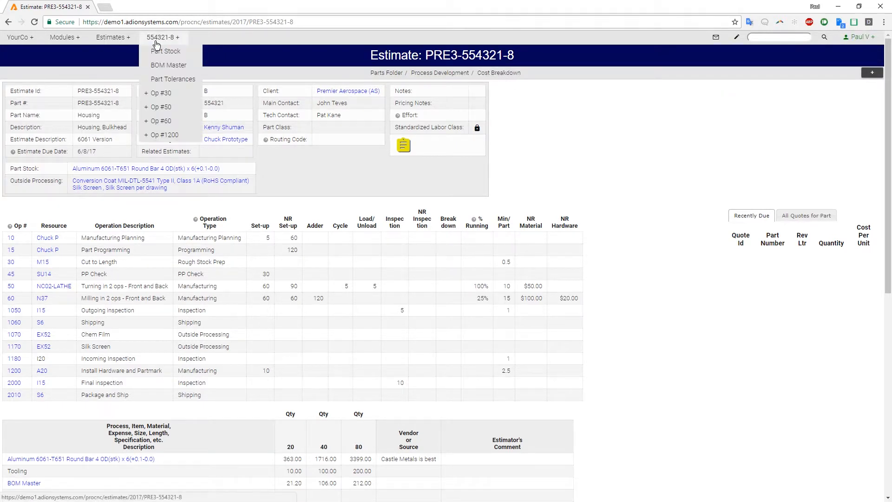
left_click(113, 38)
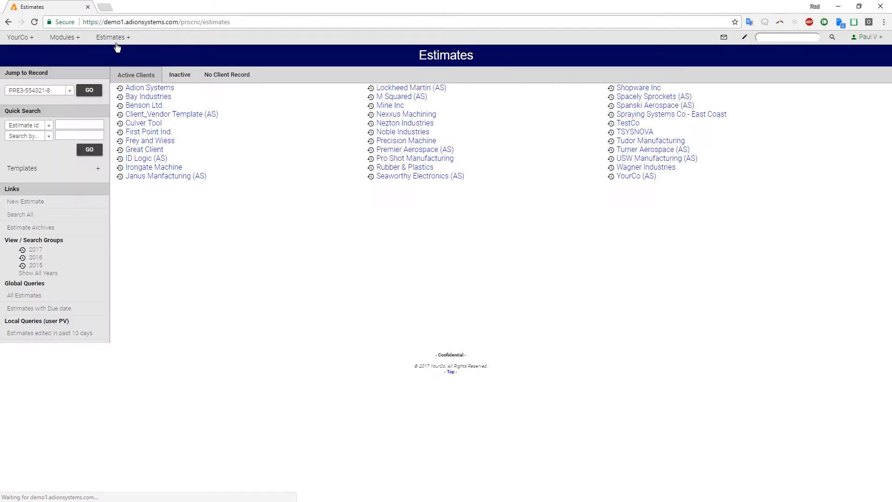
left_click(71, 91)
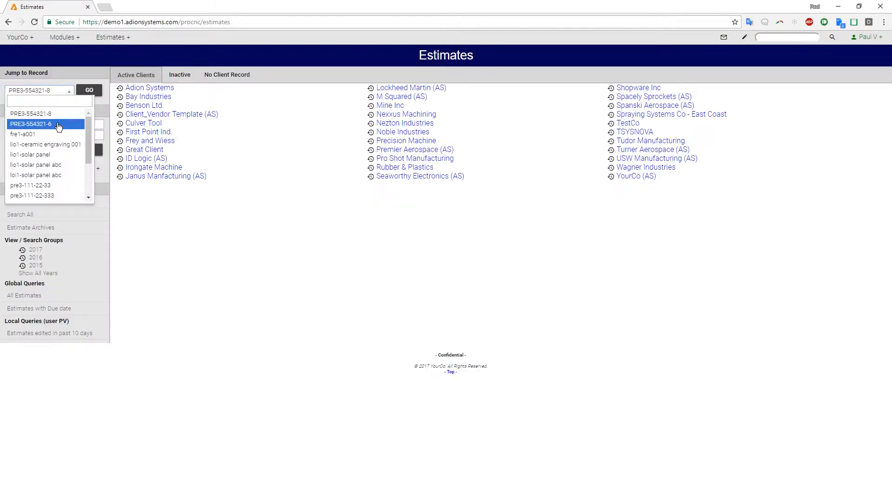
left_click(223, 260)
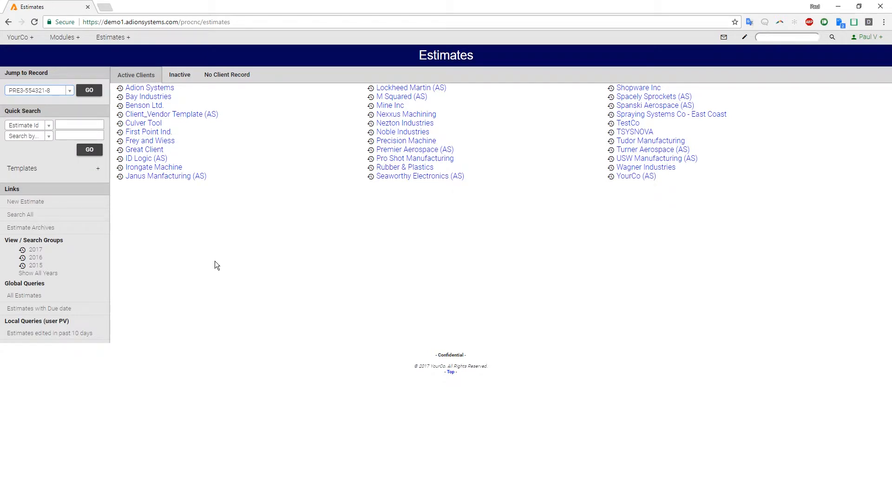
left_click(406, 150)
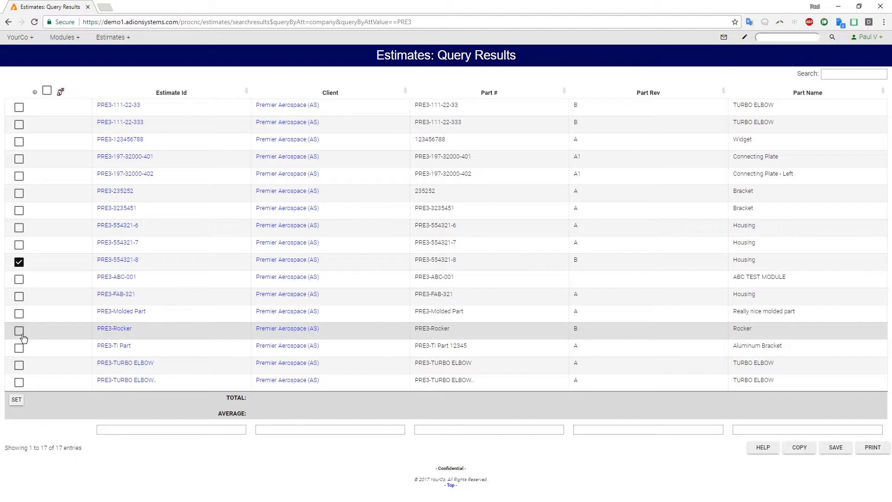
left_click(19, 244)
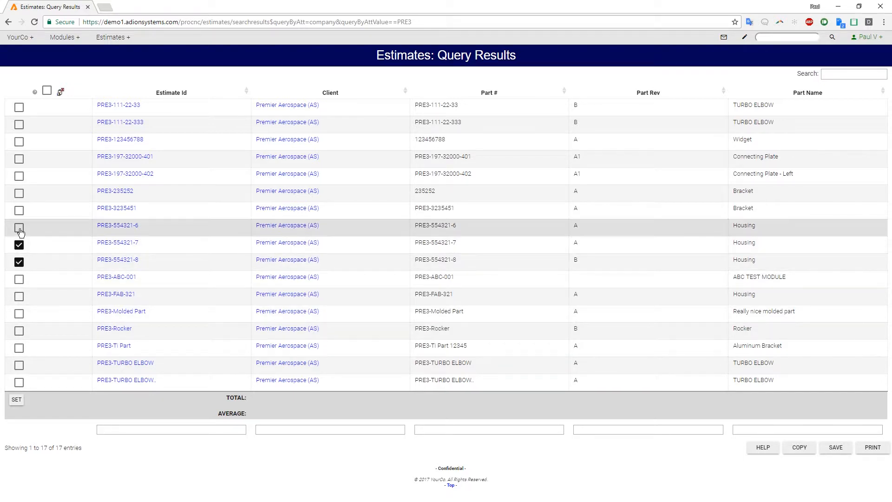
left_click(19, 229)
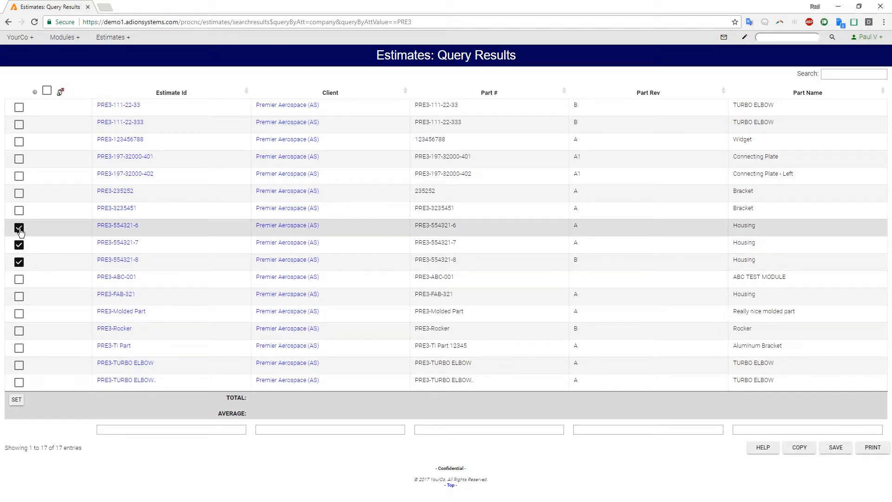
left_click(16, 400)
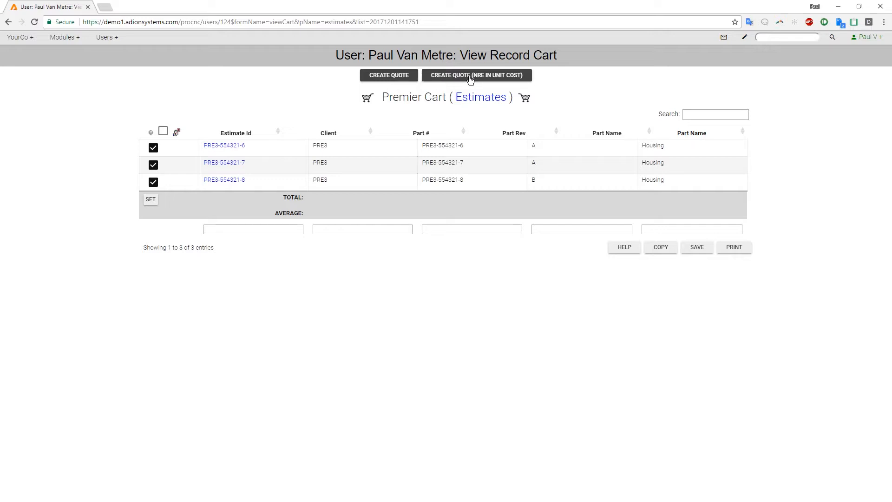
Step: Create a quote from the Premier Cart estimates without NRE in unit cost, and enlarge its part notes and terms text boxes
left_click(389, 77)
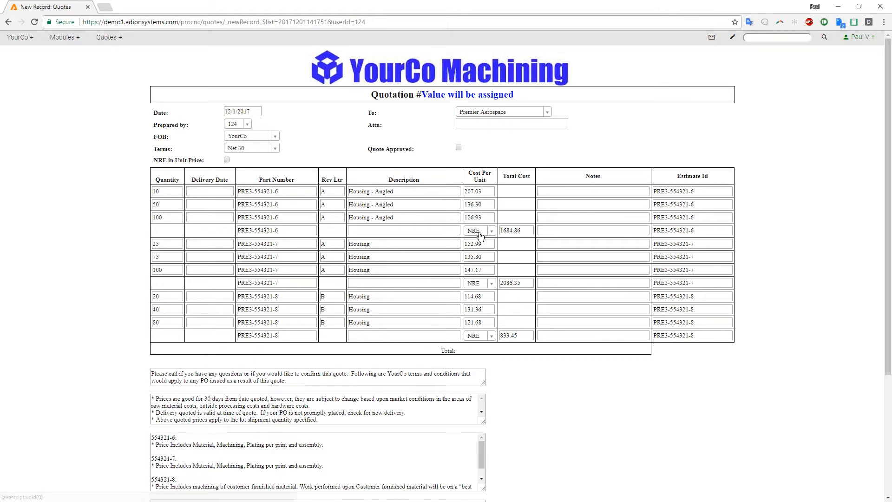
scroll(353, 260, "down", 3)
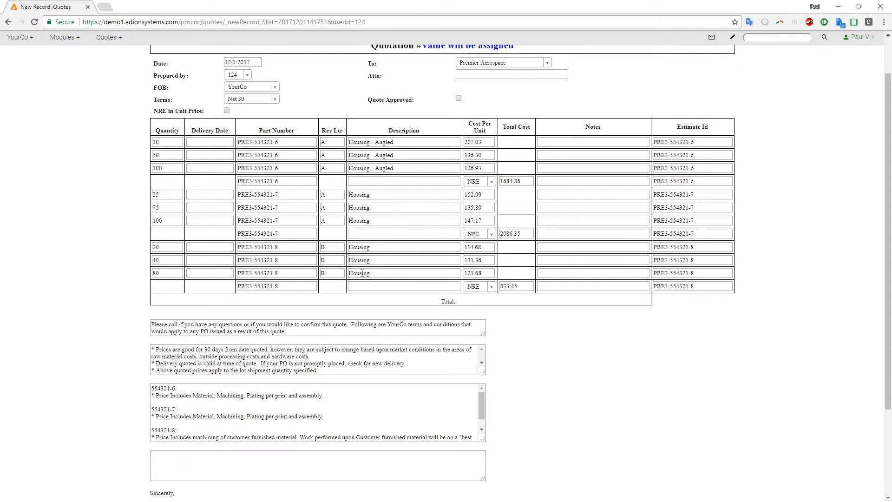
left_click_drag(486, 336, 486, 352)
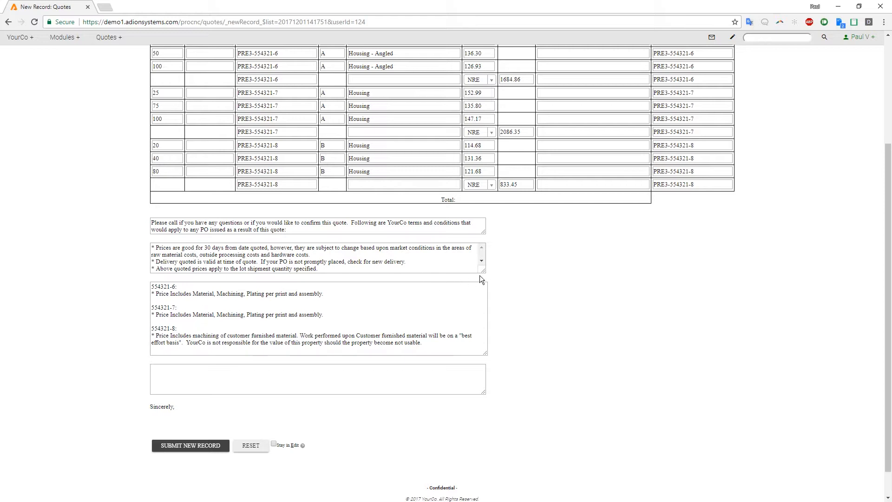
left_click_drag(483, 272, 635, 334)
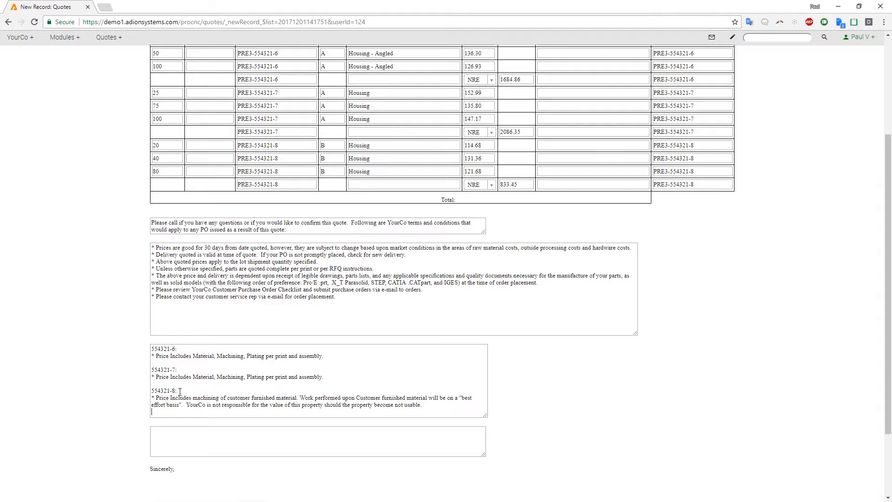
Step: Review the part notes for 554321-8 and submit the new quote record, accepting the "Show me ALL the Money!" prompt
left_click_drag(178, 391, 144, 386)
left_click(194, 389)
scroll(195, 388, "down", 2)
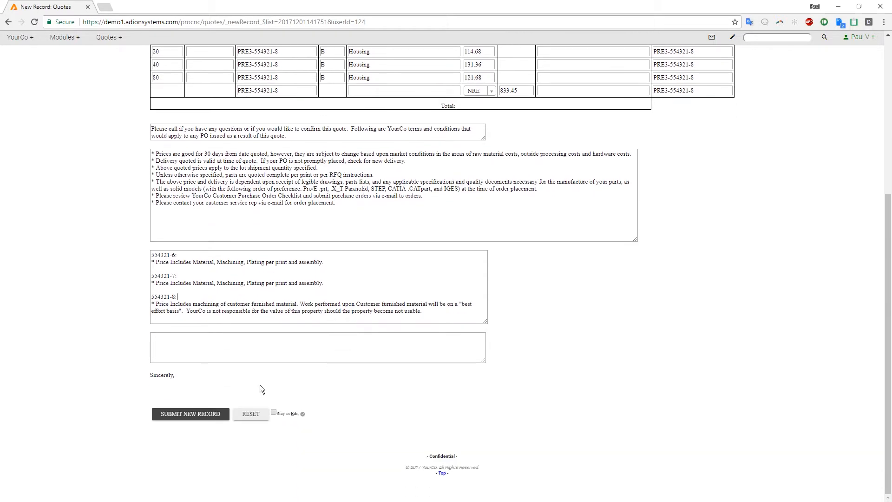
left_click(198, 418)
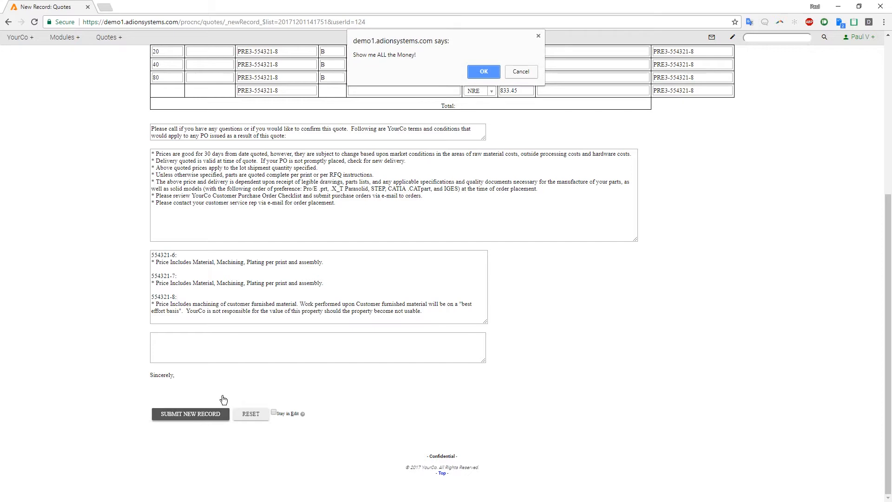
left_click(474, 72)
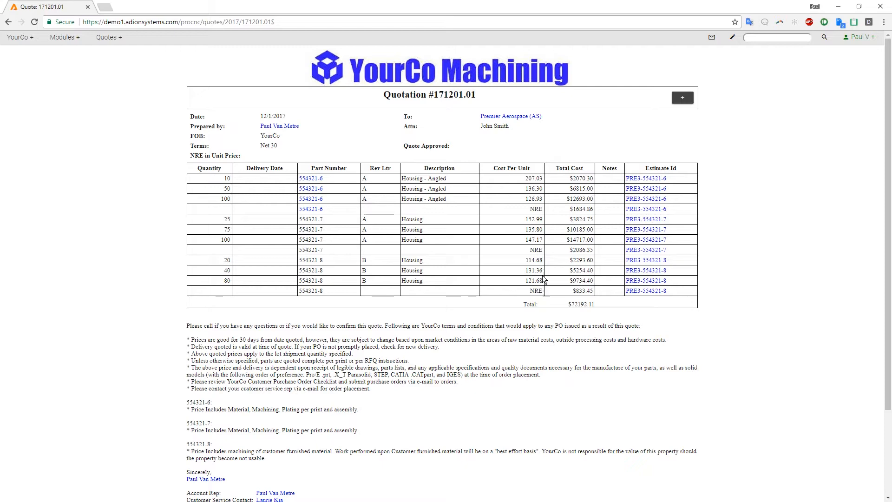
Step: Open estimate PRE3-554321-6 from the quote, set Min/Part of the Op 50 turning operation to 10, and save
left_click(651, 179)
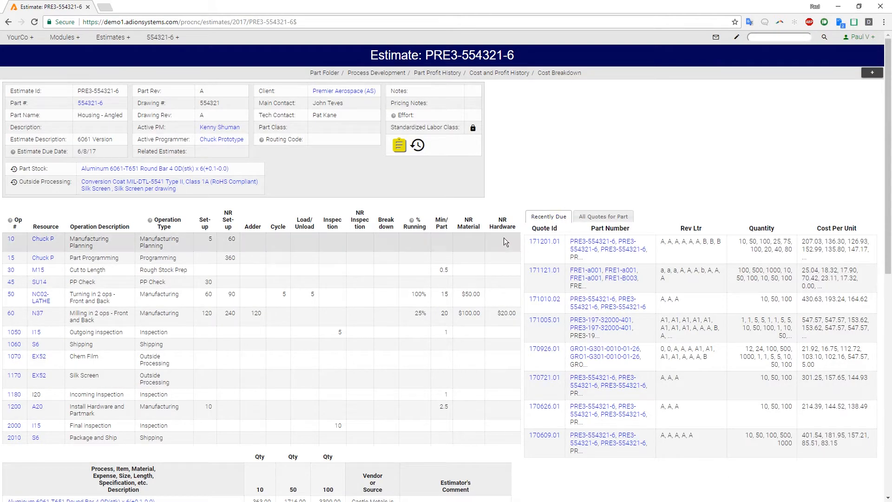
scroll(503, 238, "down", 10)
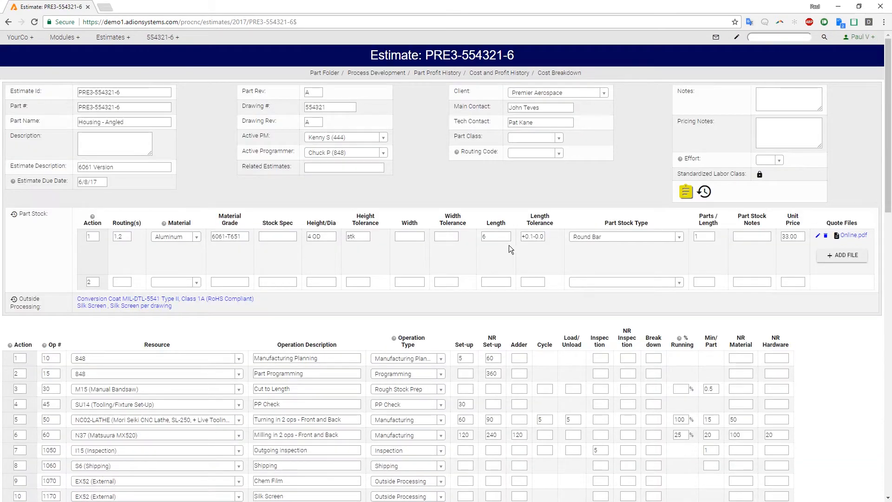
type("10")
key("alt+s")
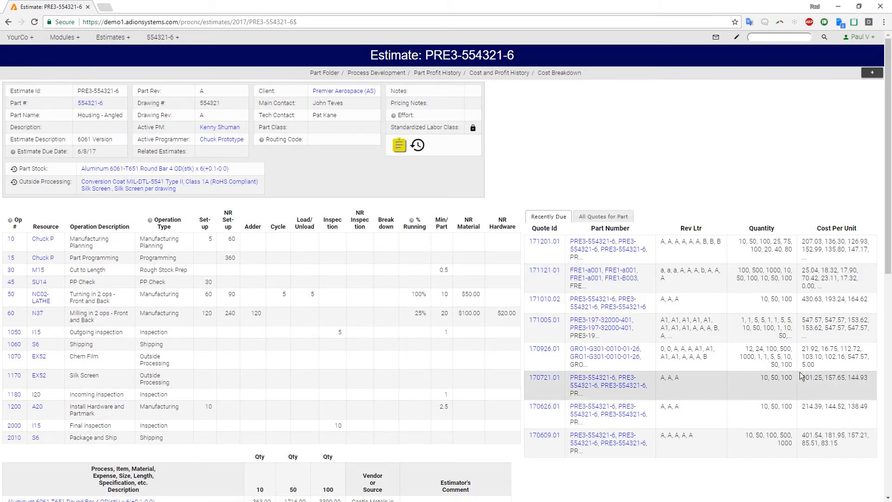
Step: Open the newly created quote for editing and refresh its cost per unit values from the linked estimates
left_click(544, 241)
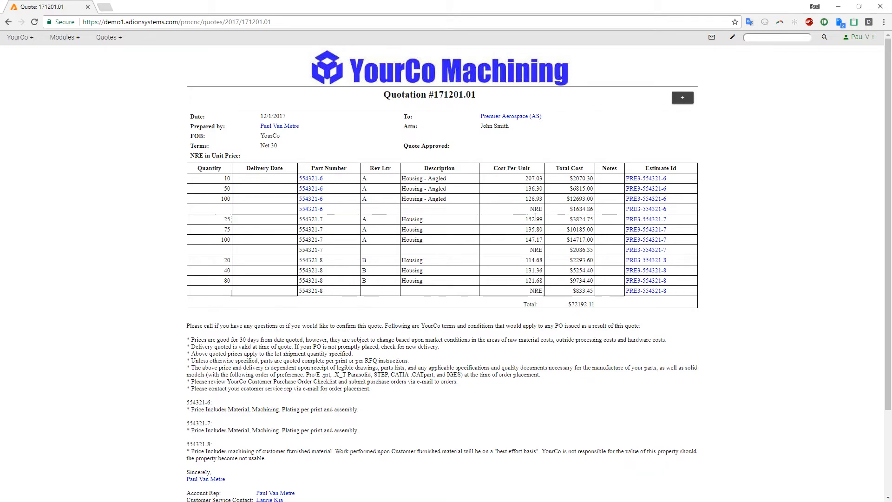
key("alt+e")
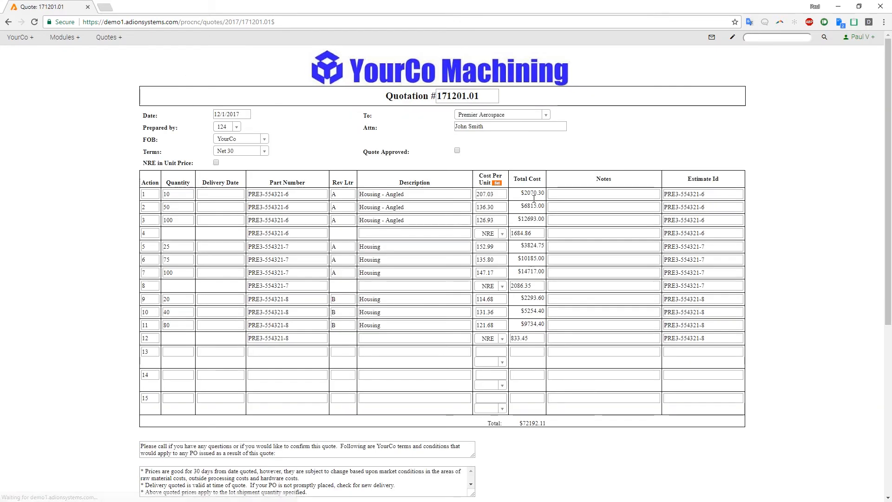
left_click(497, 183)
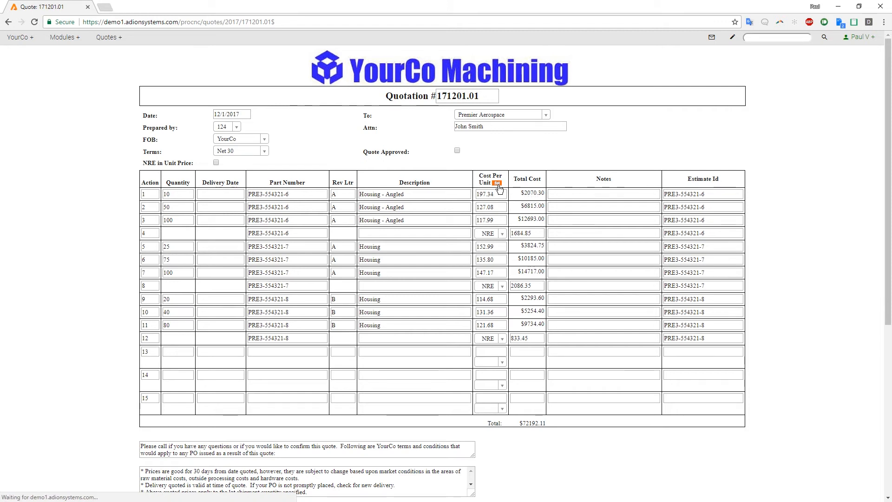